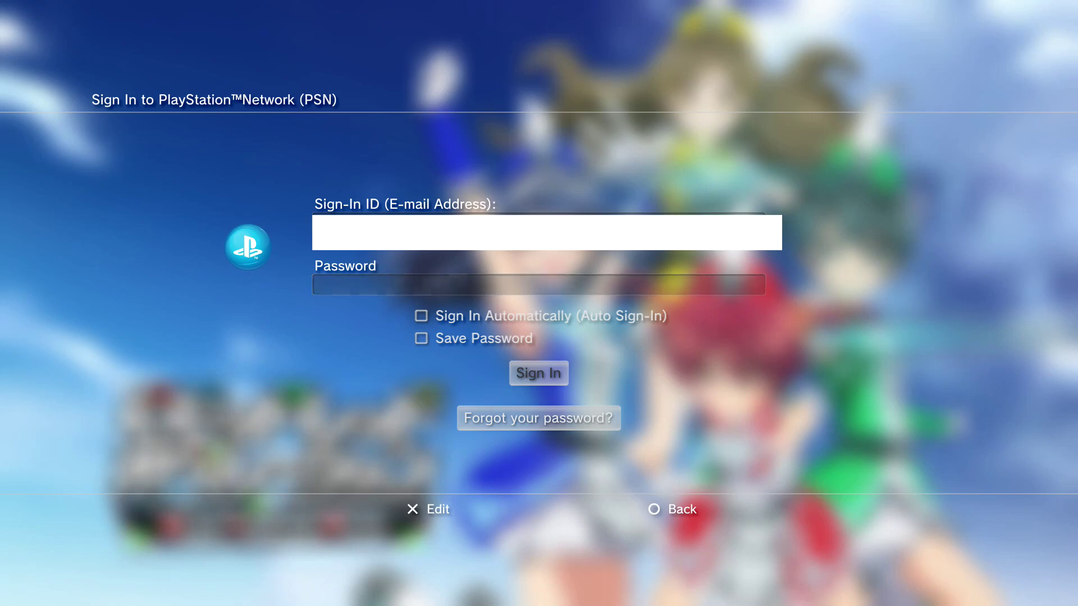
# - Enter the account password in the PSN Password field and select Sign In
pyautogui.press('Return')
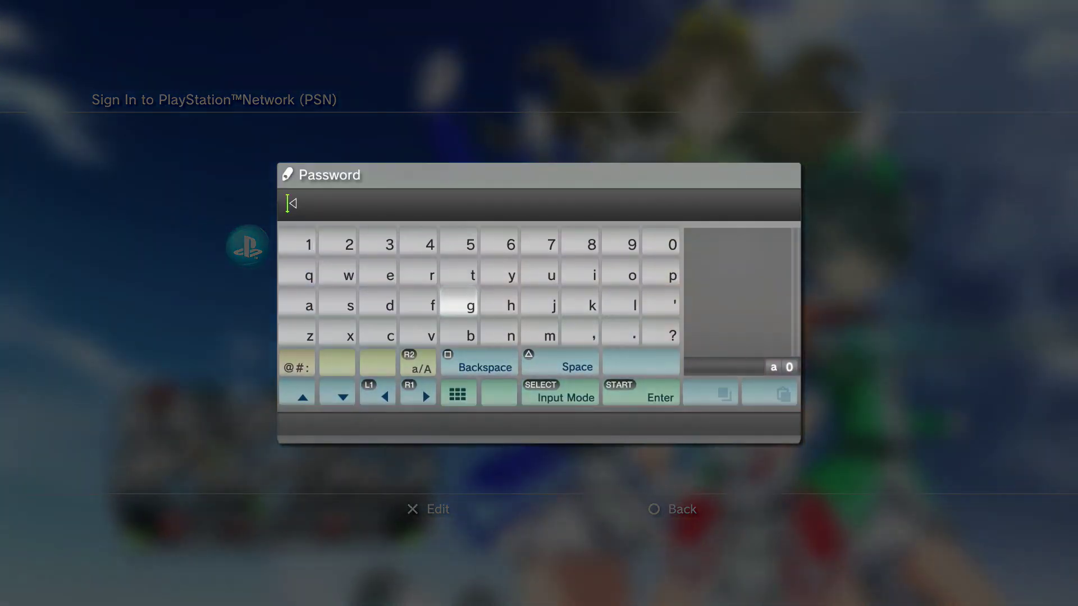
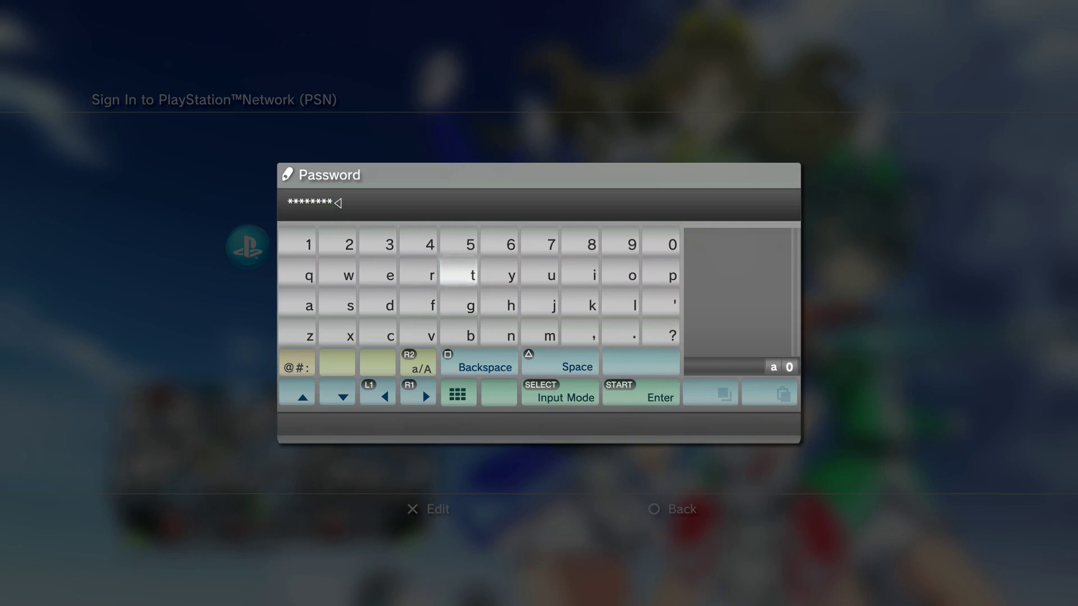
pyautogui.press('Return')
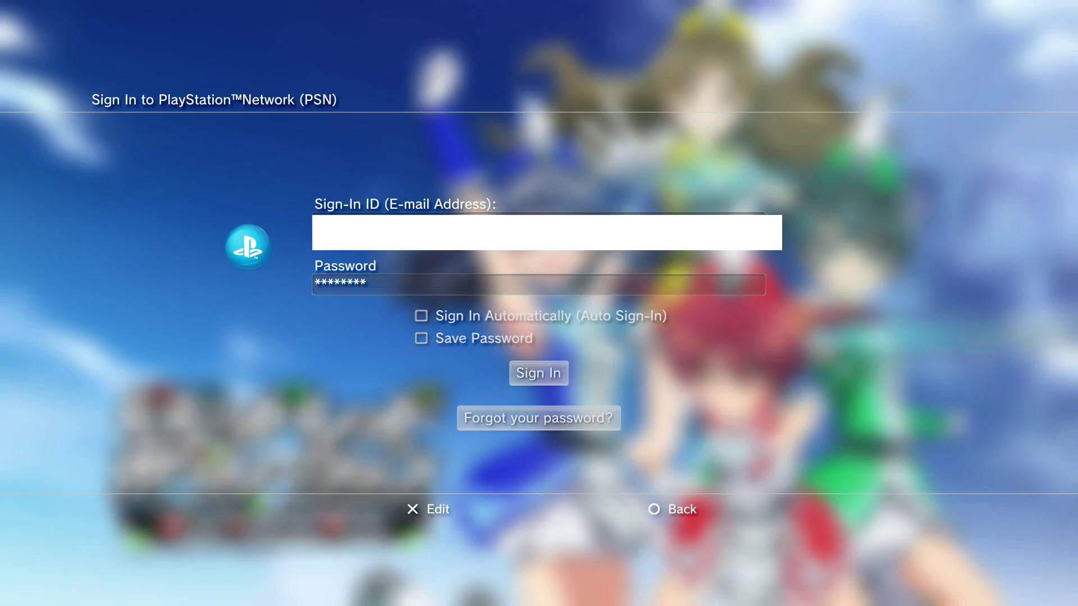
pyautogui.press('Down')
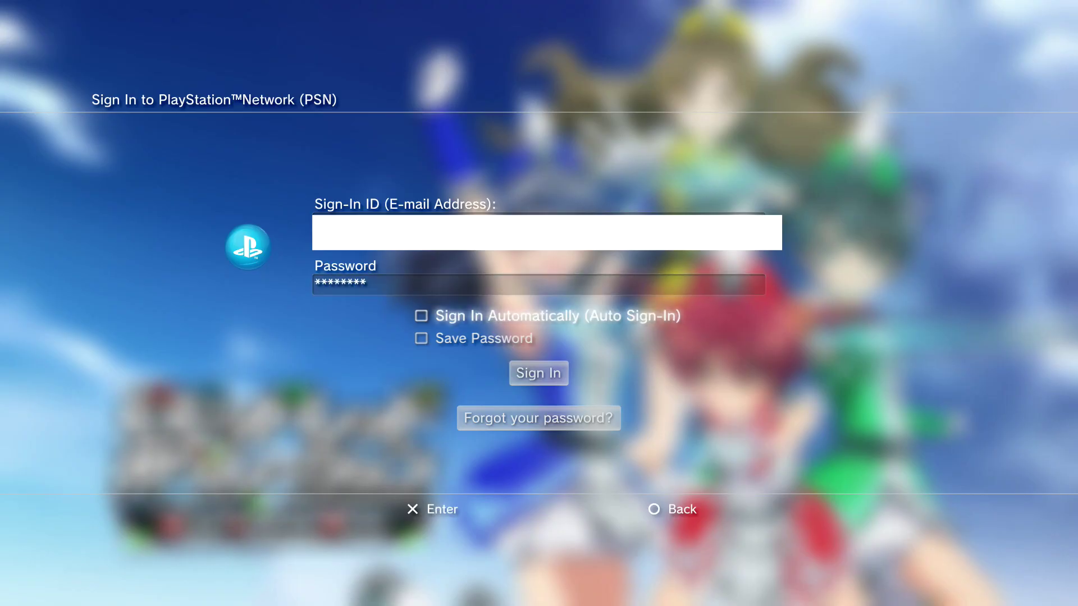
pyautogui.press('Down')
pyautogui.press('Down')
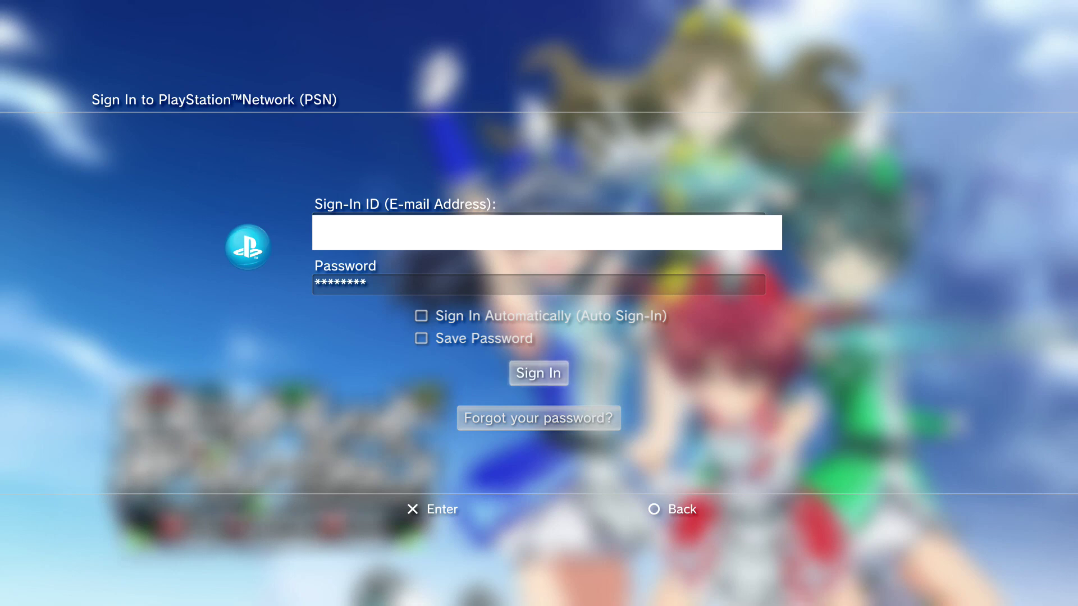
pyautogui.press('Return')
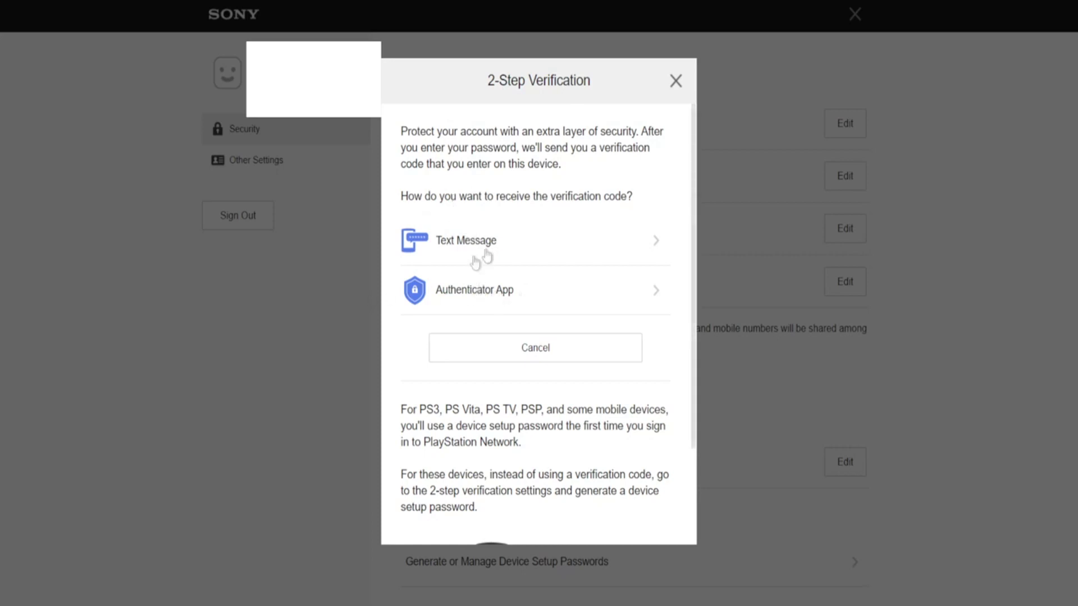
# - Choose Authenticator App as the method for receiving 2-step verification codes
pyautogui.click(507, 299)
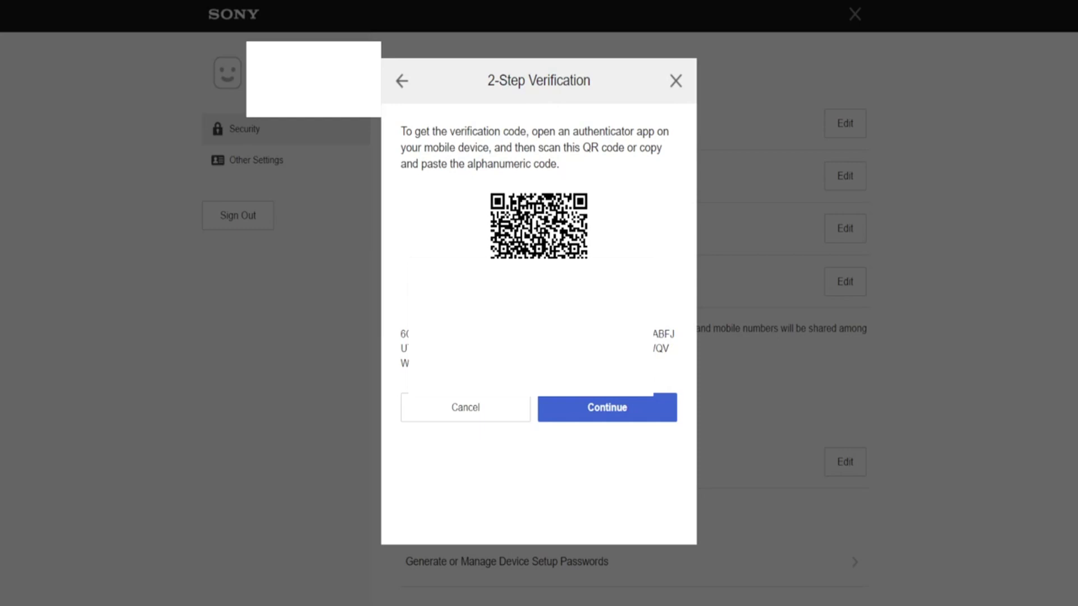
# - Continue past the QR code, enter the authenticator app's code, and dismiss the success message
pyautogui.click(598, 412)
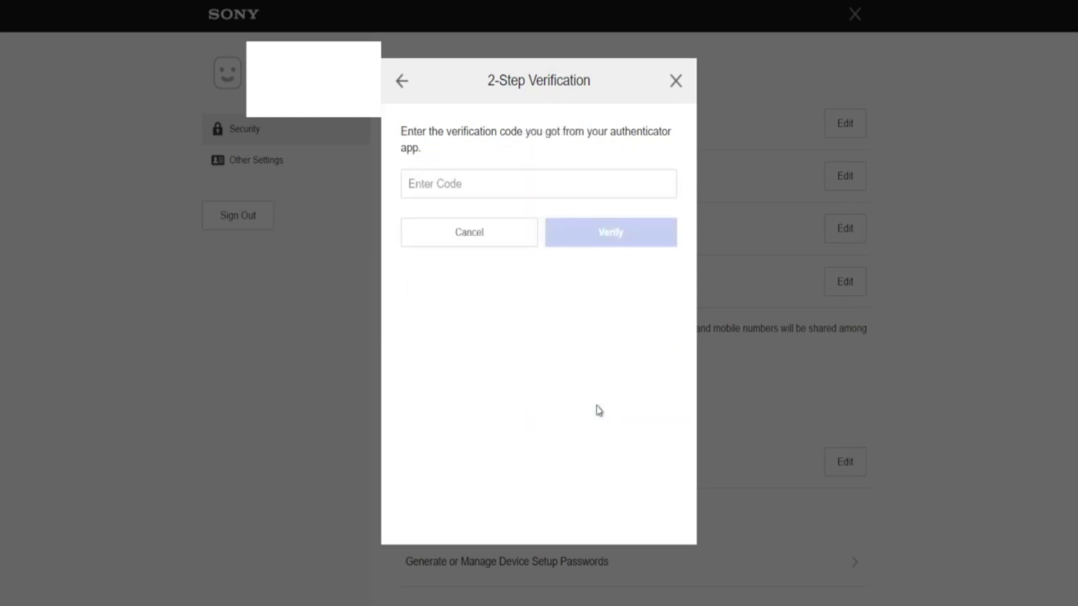
pyautogui.click(472, 188)
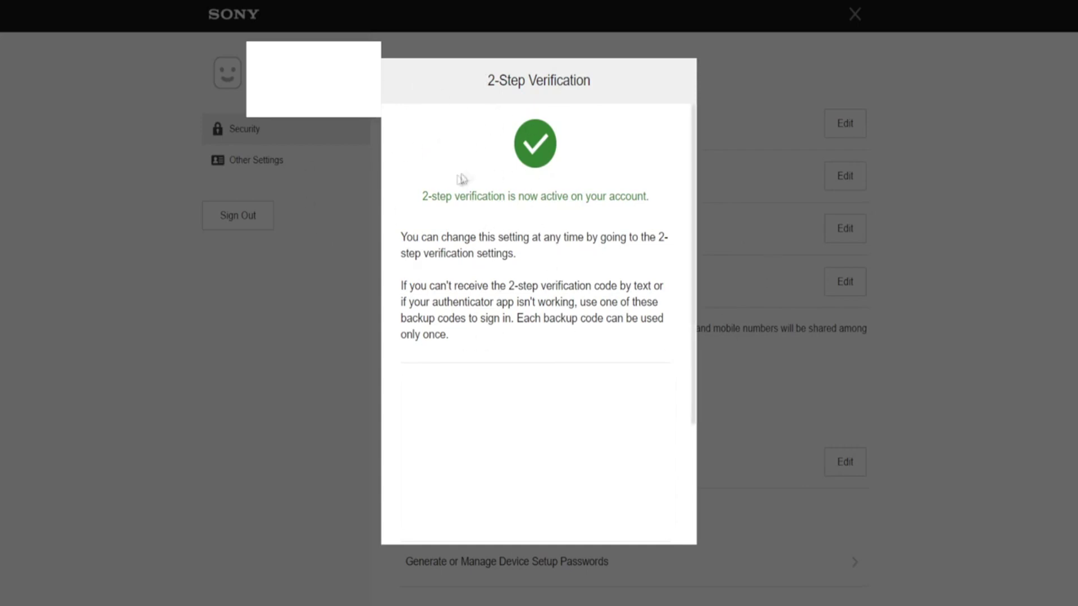
pyautogui.click(801, 342)
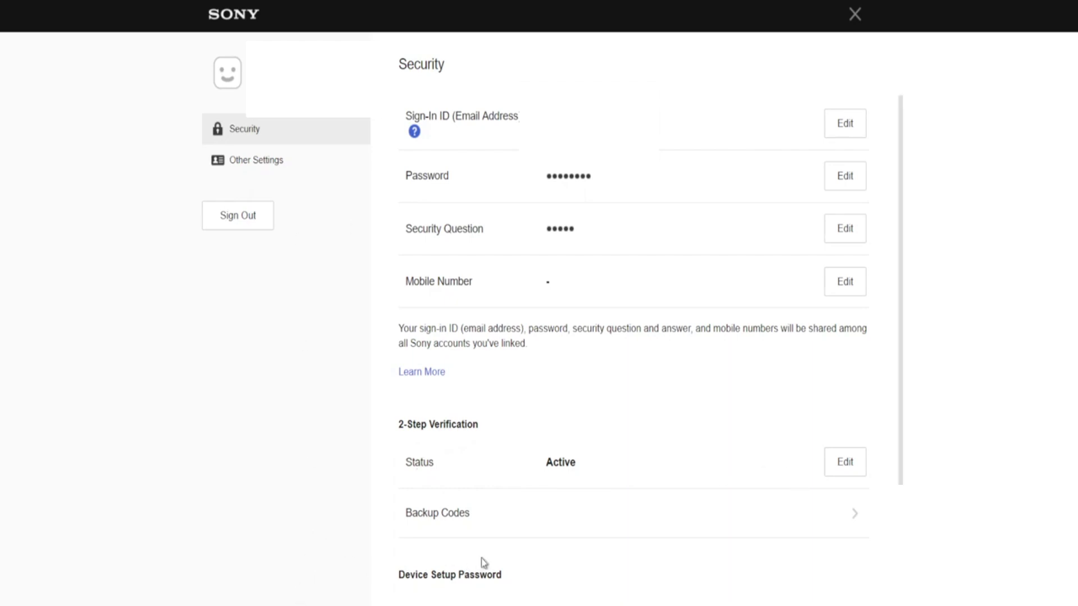
# - Scroll the Security page down to Backup Codes and Device Setup Password
pyautogui.scroll(-3, 481, 563)
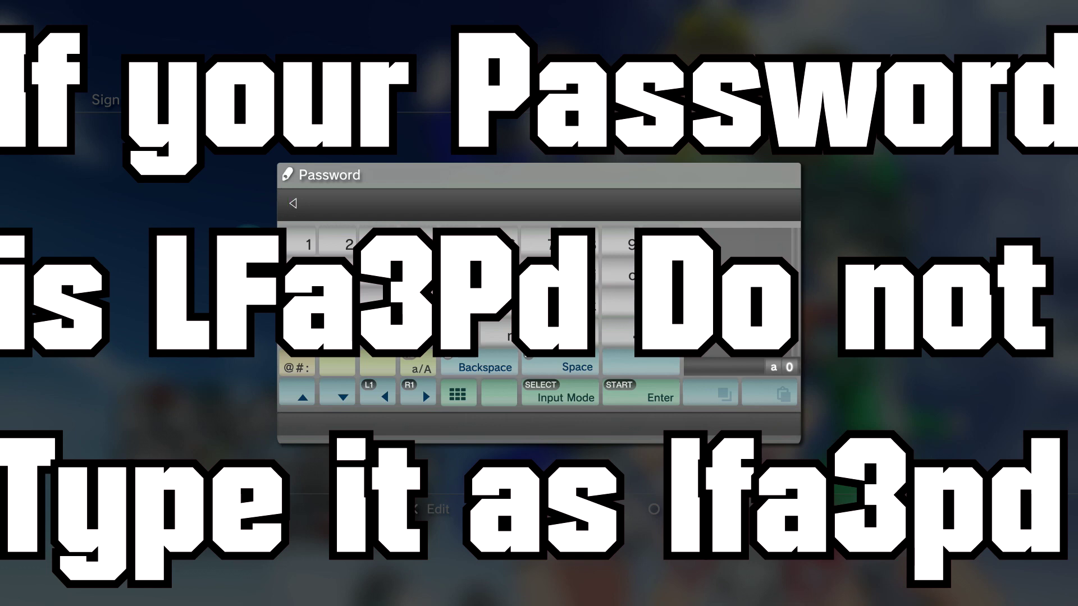
# - Re-enter the account password character by character on the on-screen keyboard
pyautogui.press('Right')
pyautogui.press('Right')
pyautogui.press('Right')
pyautogui.press('Right')
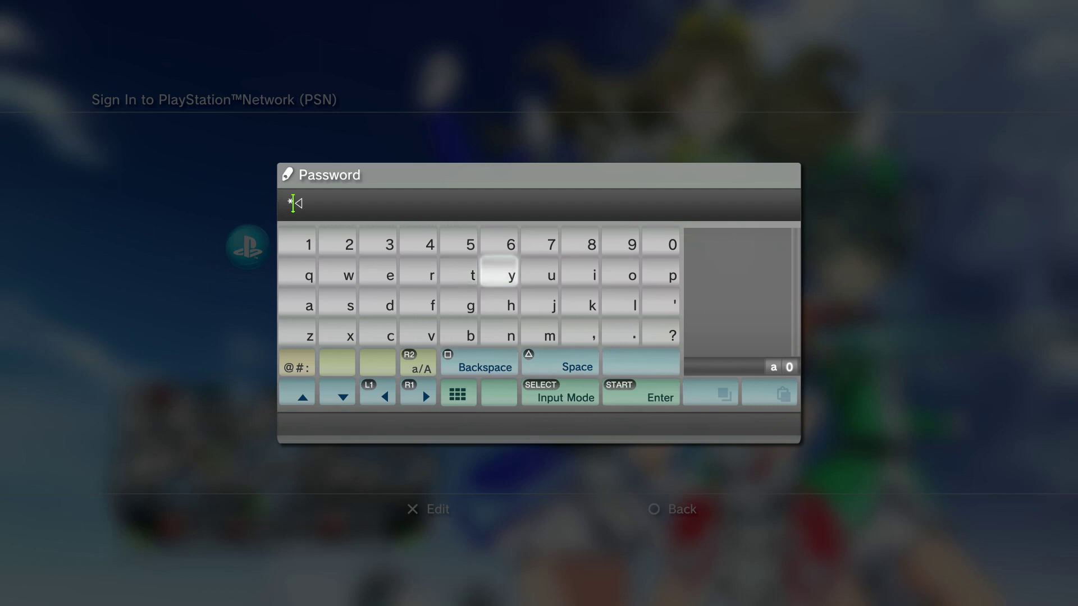
pyautogui.press('Right')
pyautogui.press('Down')
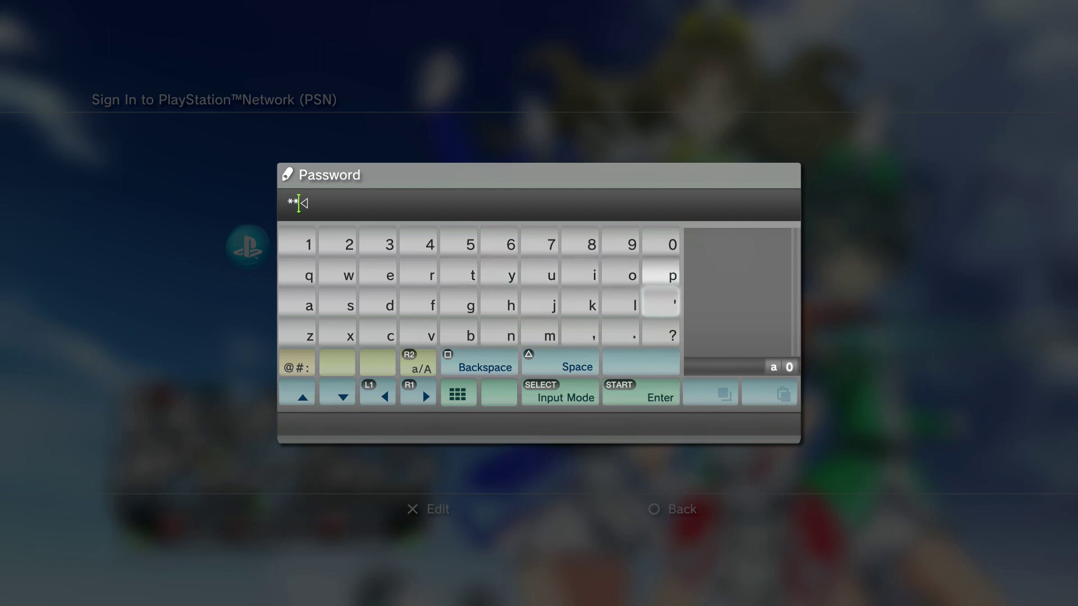
pyautogui.press('Down')
pyautogui.press('Left')
pyautogui.press('Up')
pyautogui.press('Left')
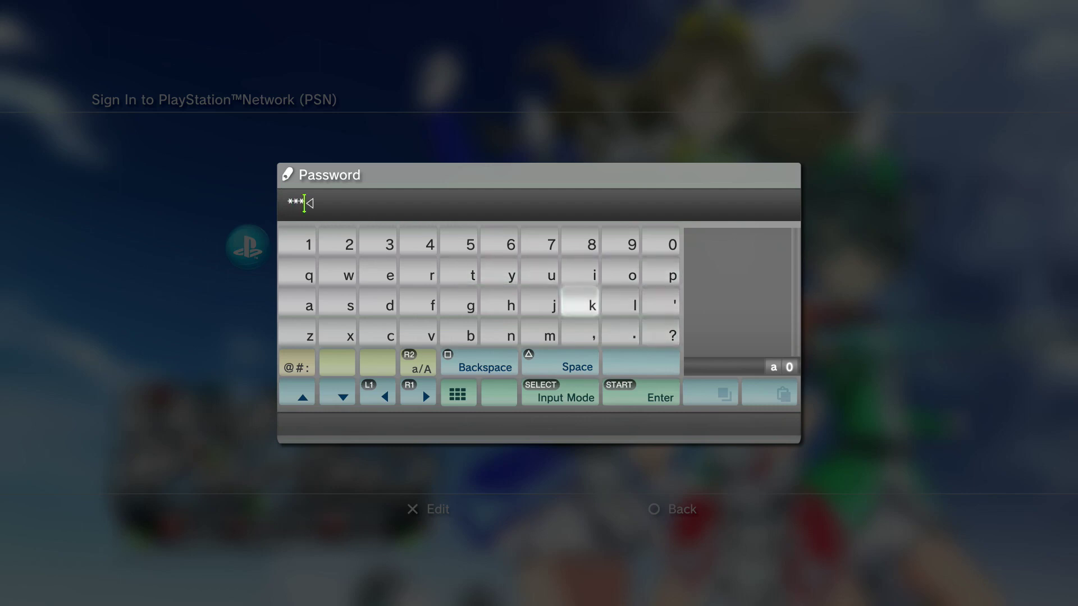
pyautogui.press('Left')
pyautogui.press('Left')
pyautogui.press('Up')
pyautogui.press('Left')
pyautogui.press('Right')
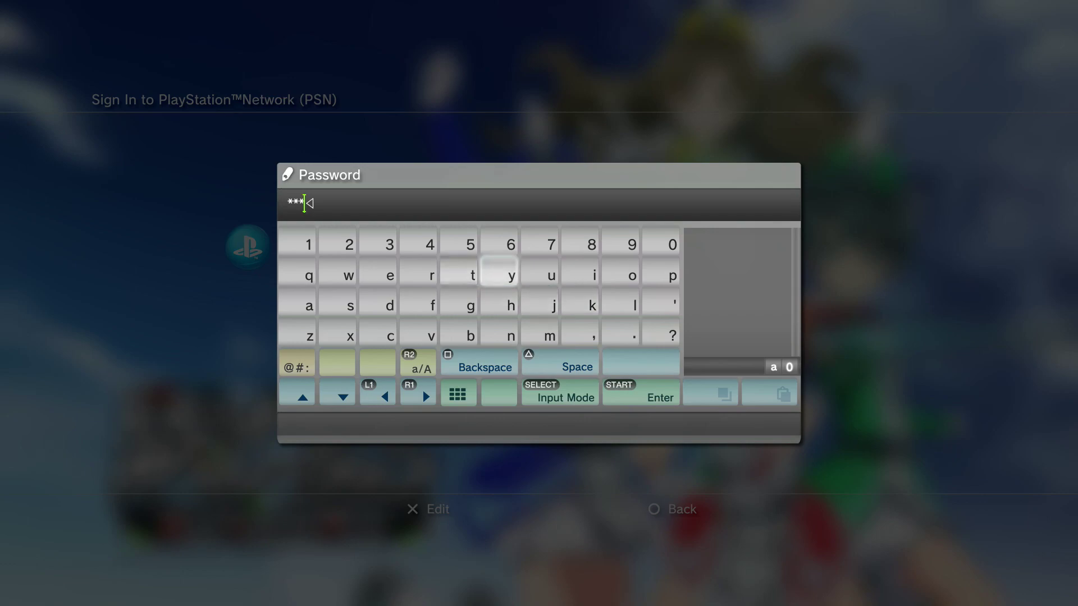
pyautogui.press('Up')
# - Submit sign-in, dismiss the device setup password notice, and reopen the password keyboard
pyautogui.press('Return')
pyautogui.press('Return')
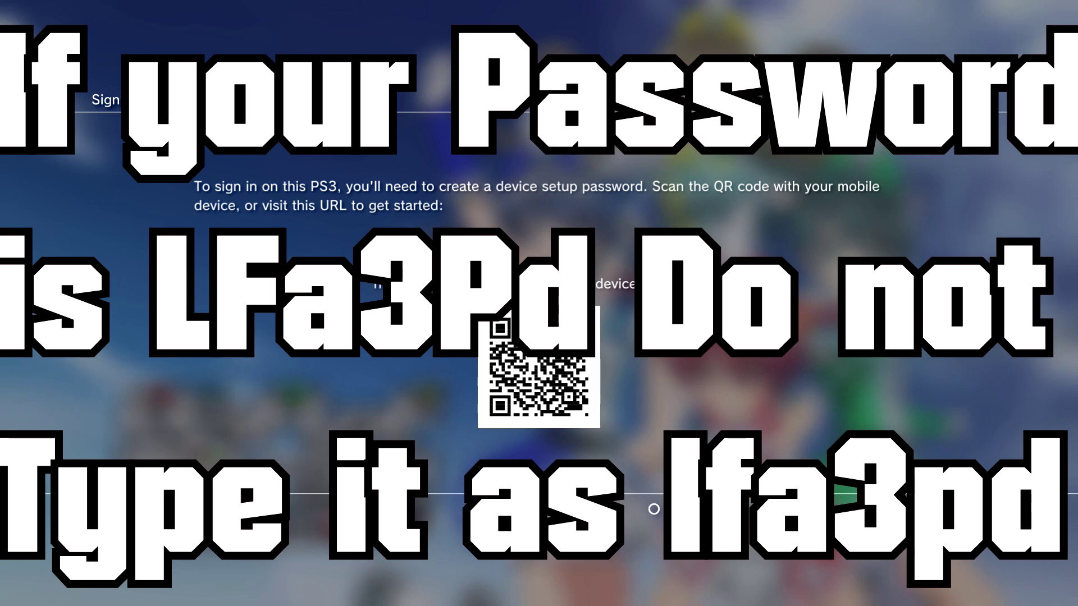
pyautogui.press('Return')
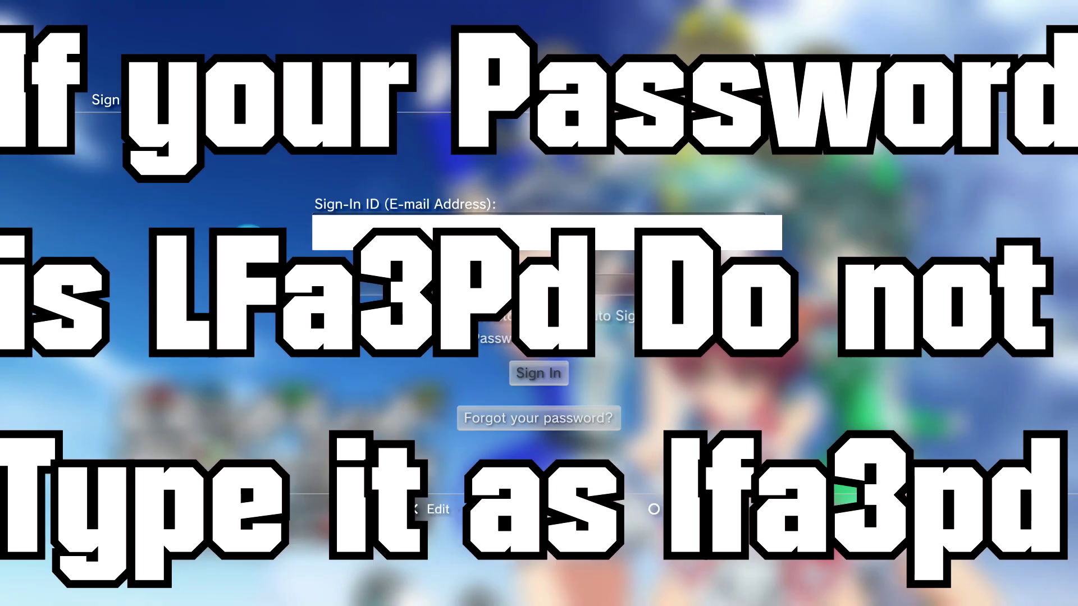
pyautogui.press('Return')
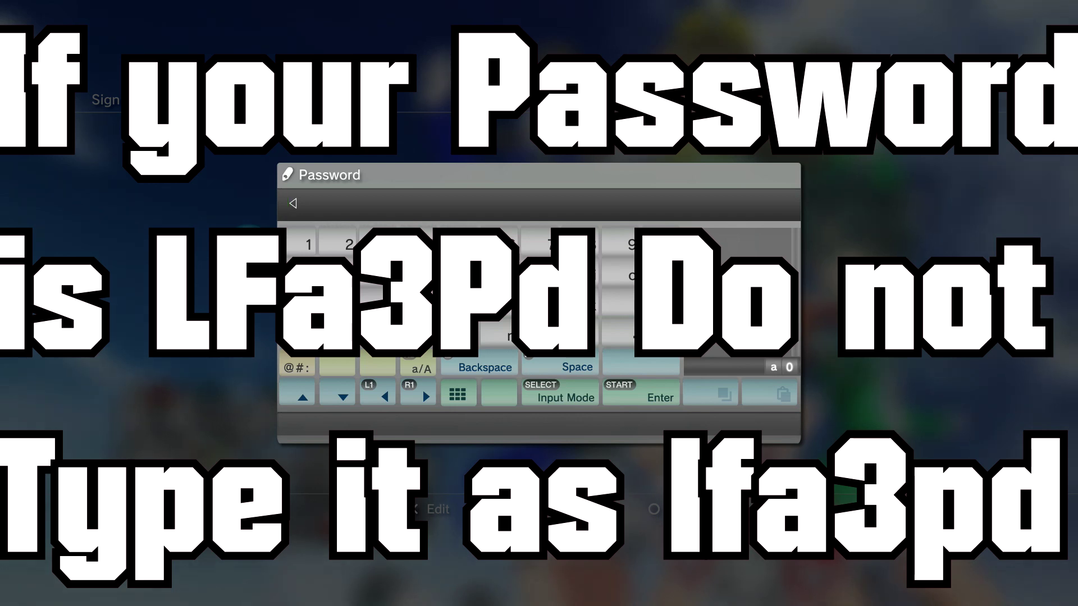
# - Enter the 12-character device setup password, toggling capitals with R2, and confirm it
pyautogui.press('Right')
pyautogui.press('shift')
pyautogui.press('Up')
pyautogui.press('Return')
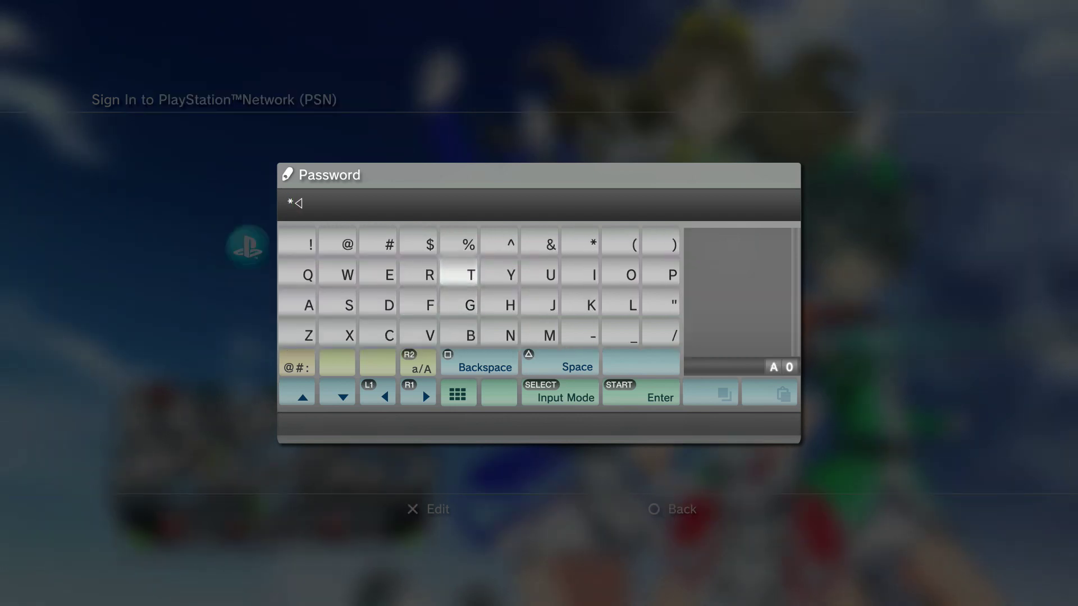
pyautogui.press('shift')
pyautogui.press('Down')
pyautogui.press('Right')
pyautogui.press('Right')
pyautogui.press('Right')
pyautogui.press('Right')
pyautogui.press('Right')
pyautogui.press('Up')
pyautogui.press('Return')
pyautogui.press('Left')
pyautogui.press('Down')
pyautogui.press('shift')
pyautogui.press('Return')
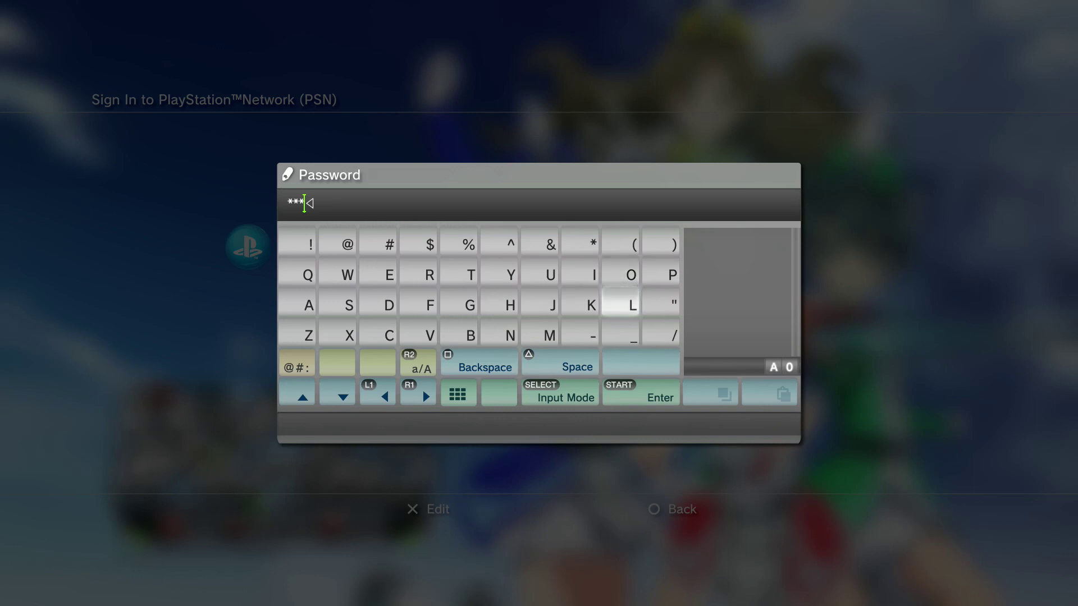
pyautogui.press('shift')
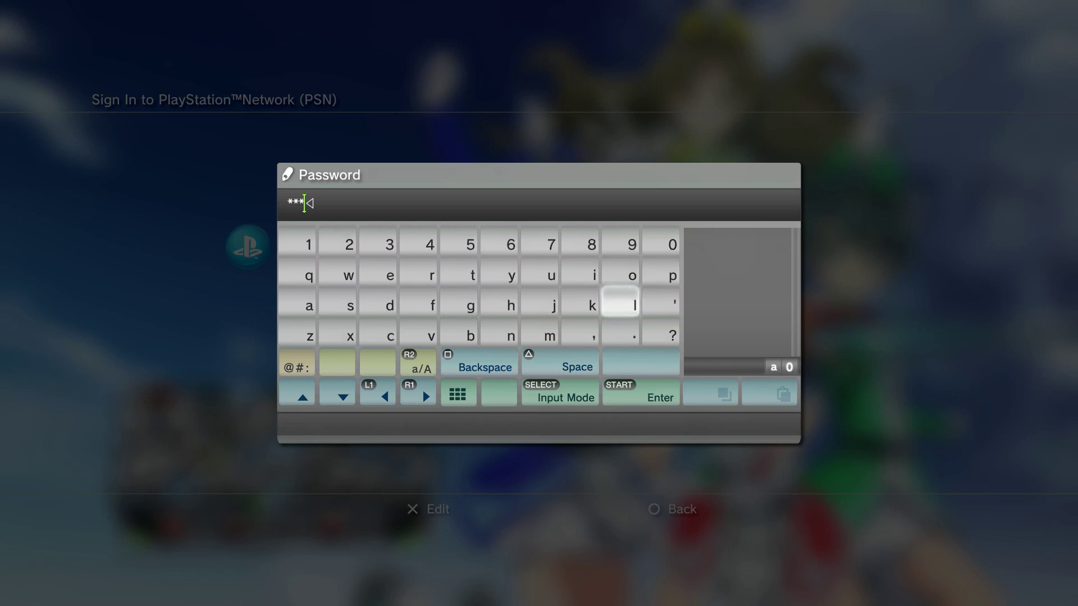
pyautogui.press('Left')
pyautogui.press('Left')
pyautogui.press('Left')
pyautogui.press('Up')
pyautogui.press('Up')
pyautogui.press('Left')
pyautogui.press('Left')
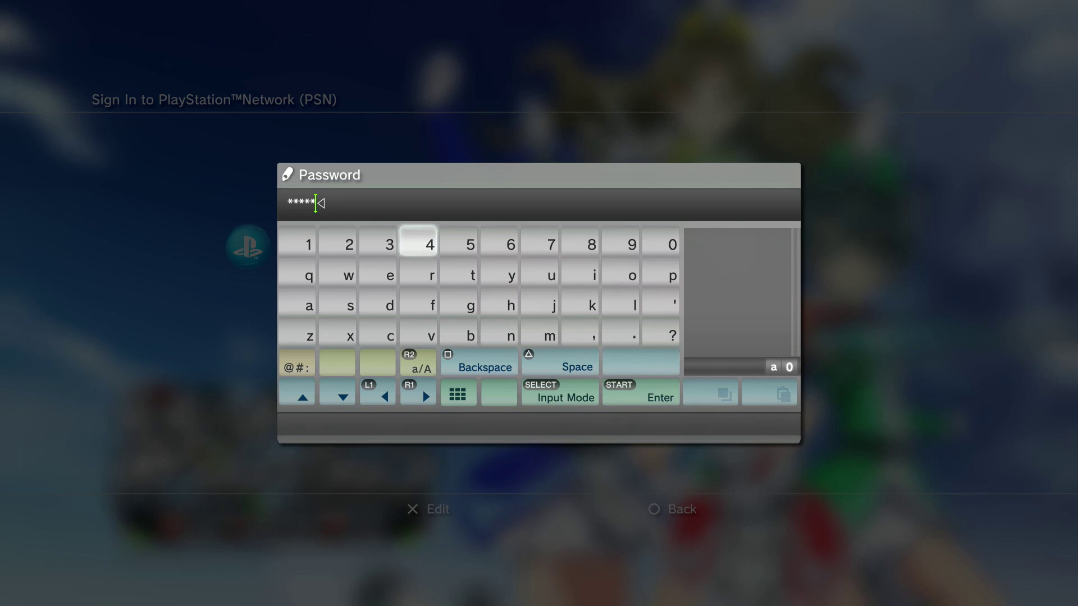
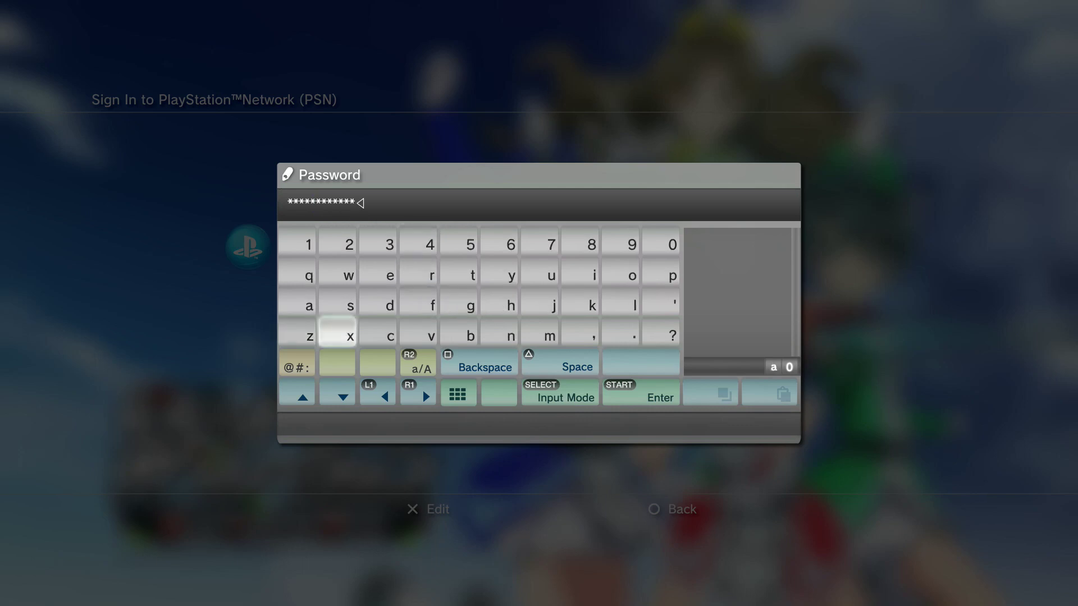
pyautogui.press('Return')
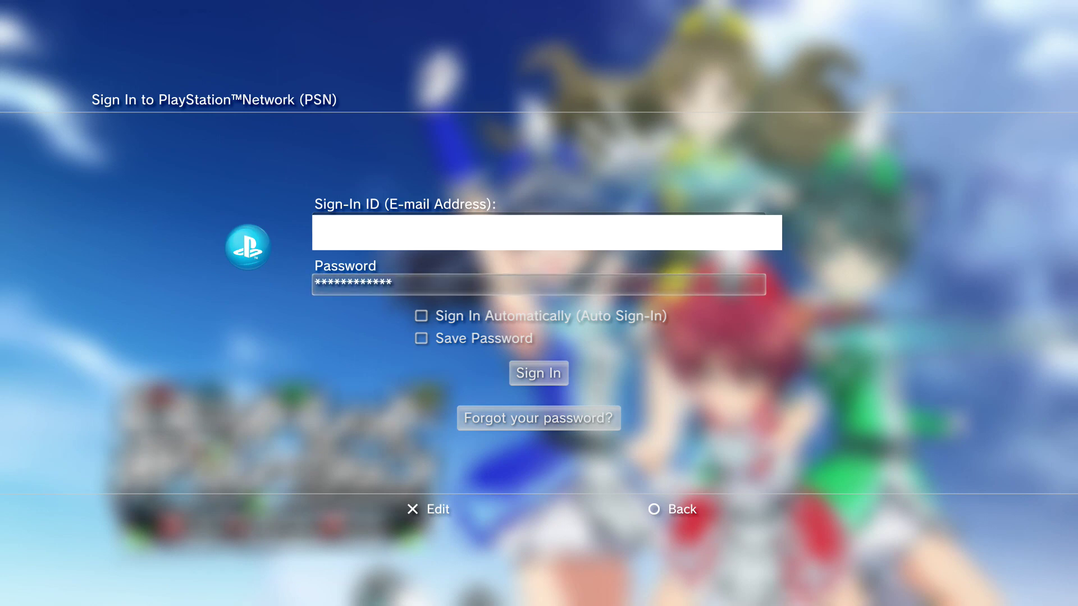
# - Sign in with the device setup password, then retry PSN sign-in and back out of the notice
pyautogui.press('Down')
pyautogui.press('Down')
pyautogui.press('Down')
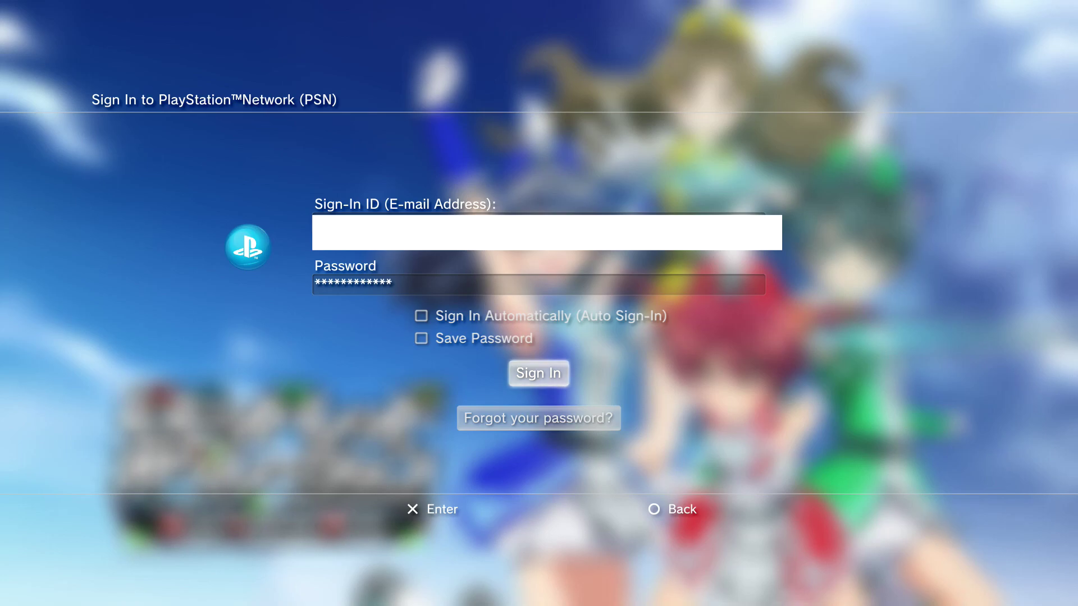
pyautogui.press('Return')
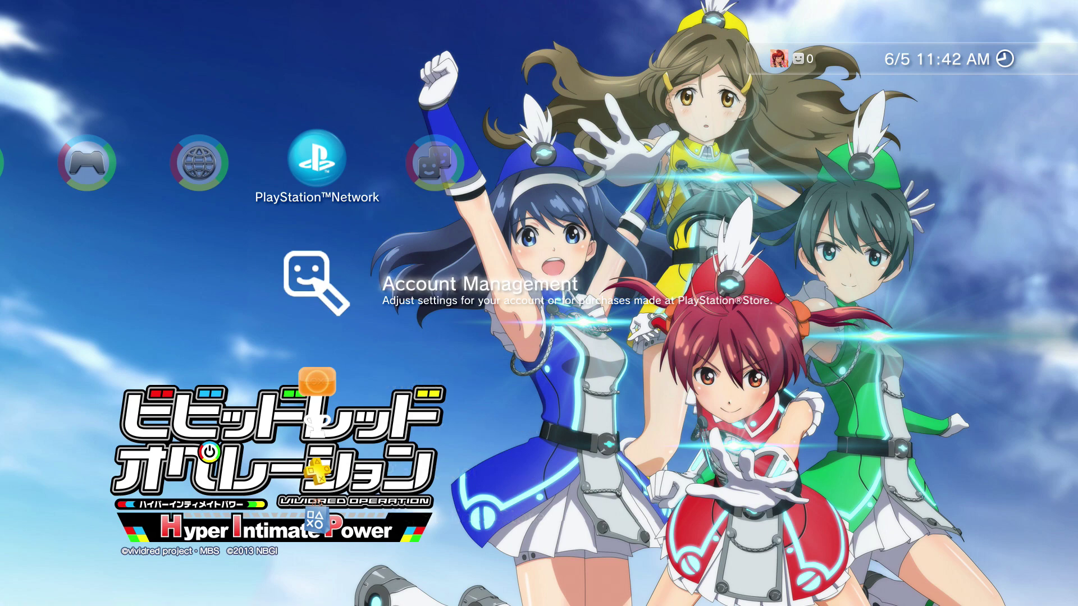
pyautogui.press('Return')
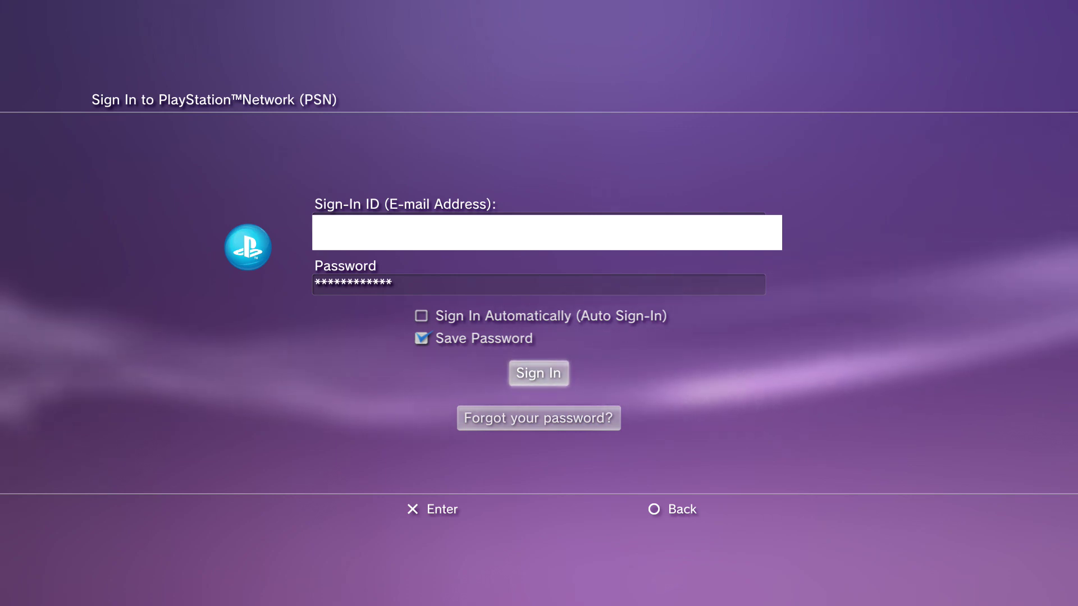
pyautogui.press('Return')
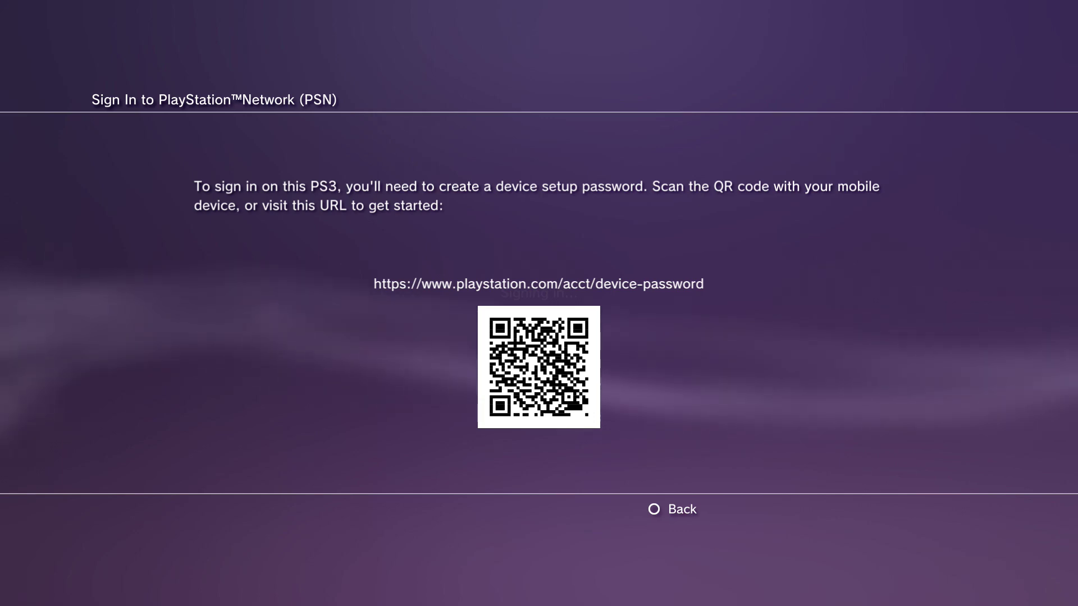
pyautogui.press('Escape')
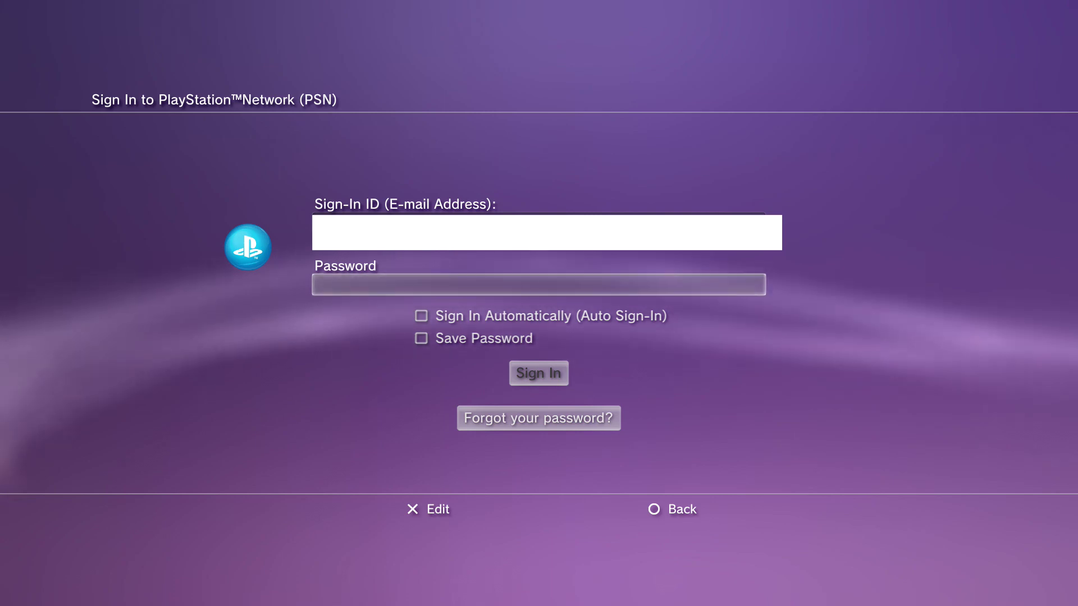
# - Back out of the PSN Sign In form with Circle to the XMB PlayStation Network menu
pyautogui.press('Escape')
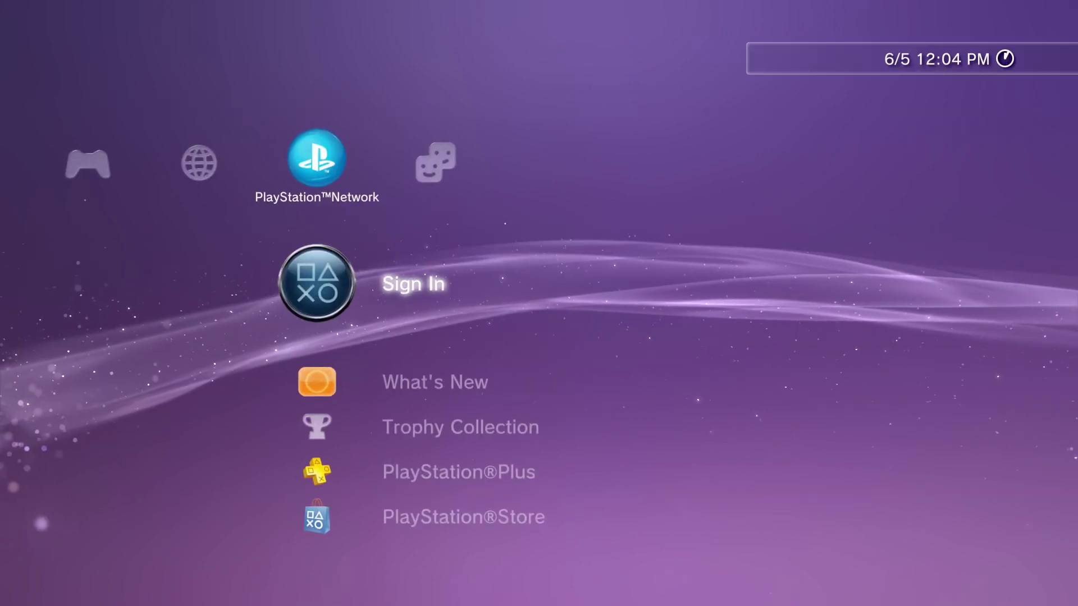